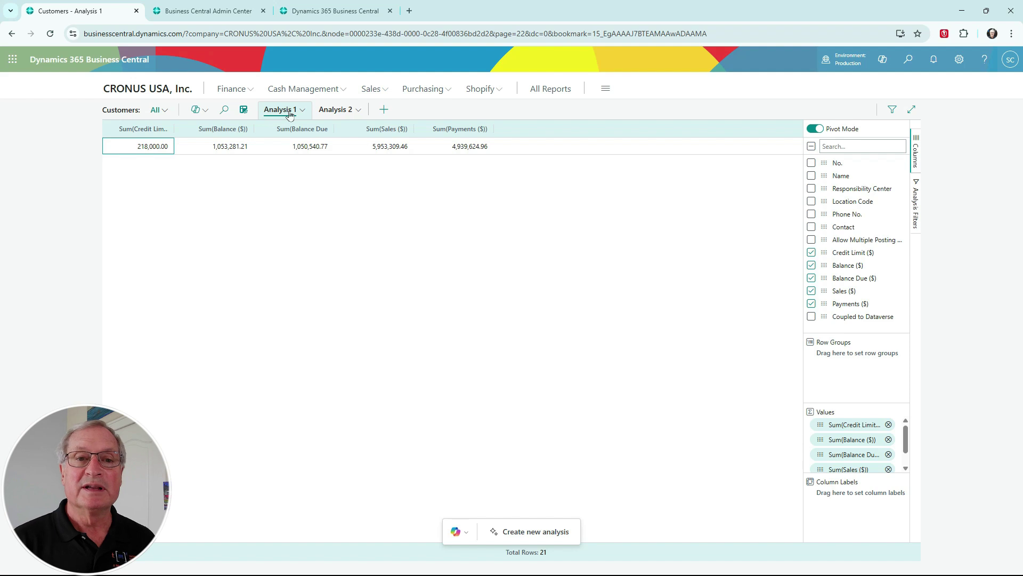
Open Analysis 2 of the Customers list in Excel and view the downloaded workbook
left_click(338, 110)
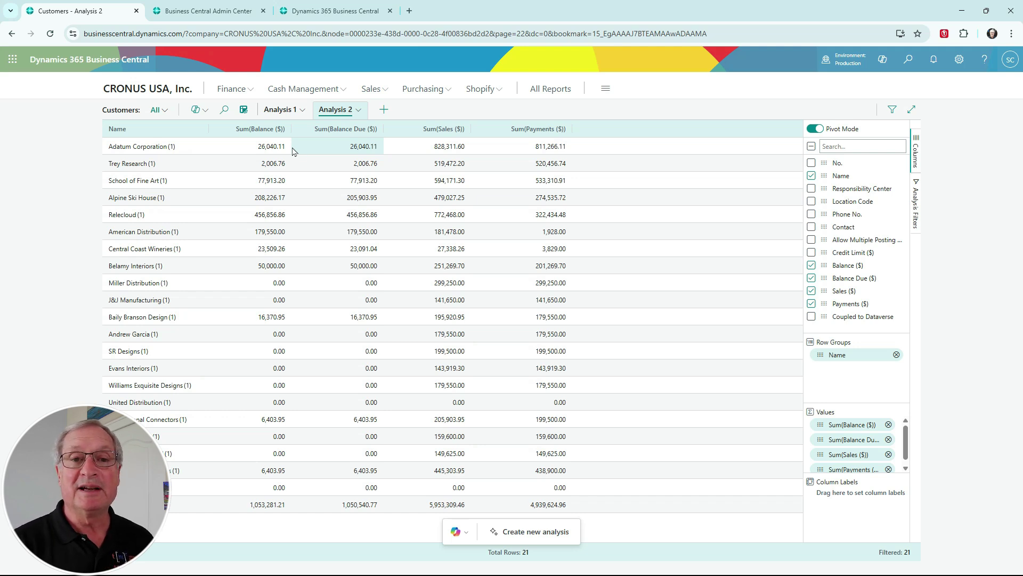
left_click(350, 110)
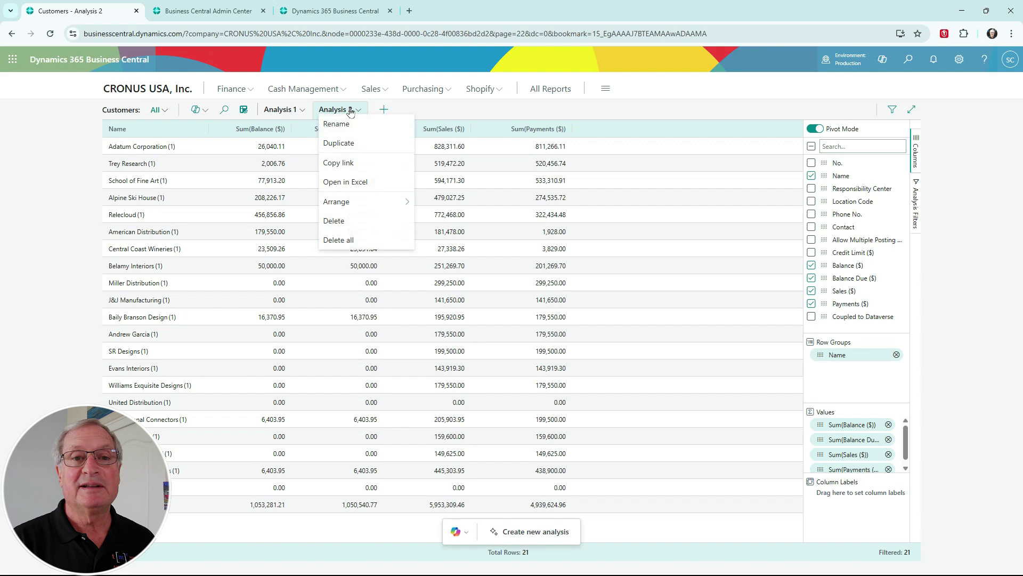
left_click(358, 182)
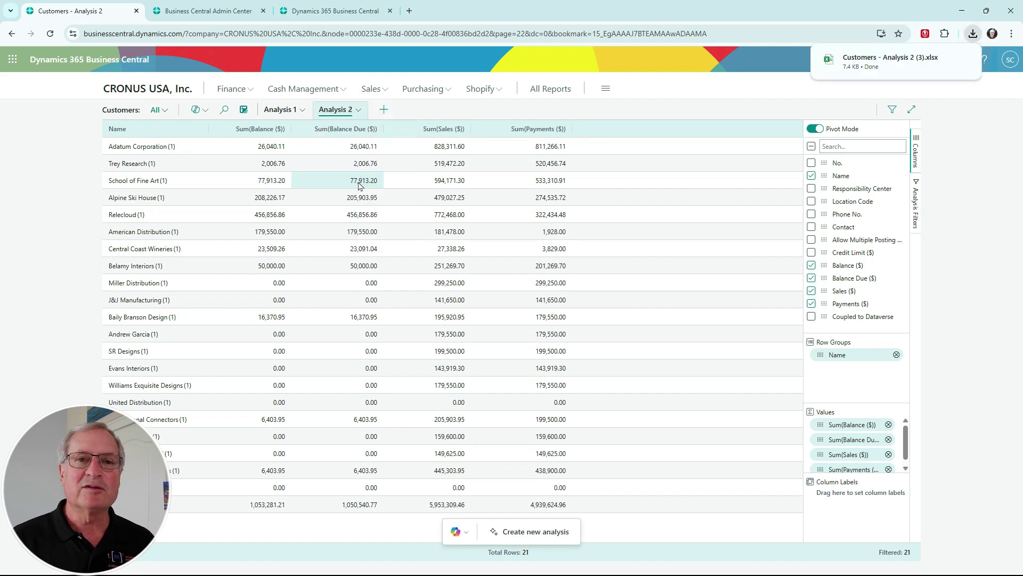
mouse_move(874, 65)
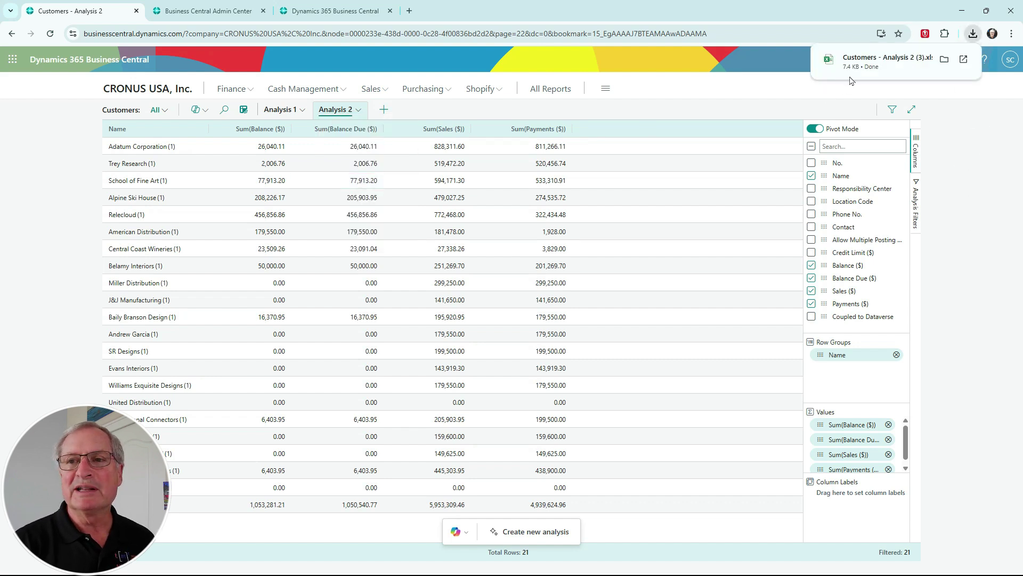
left_click(875, 65)
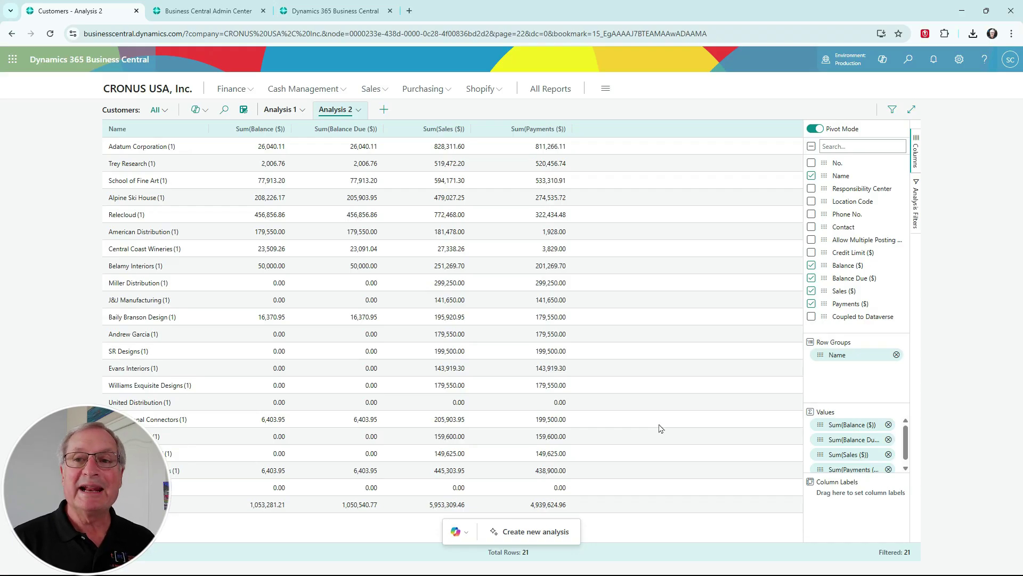
Turn off pivot mode in Analysis 2 and expand the School of Fine Art and Alpine Ski House groups
left_click(812, 130)
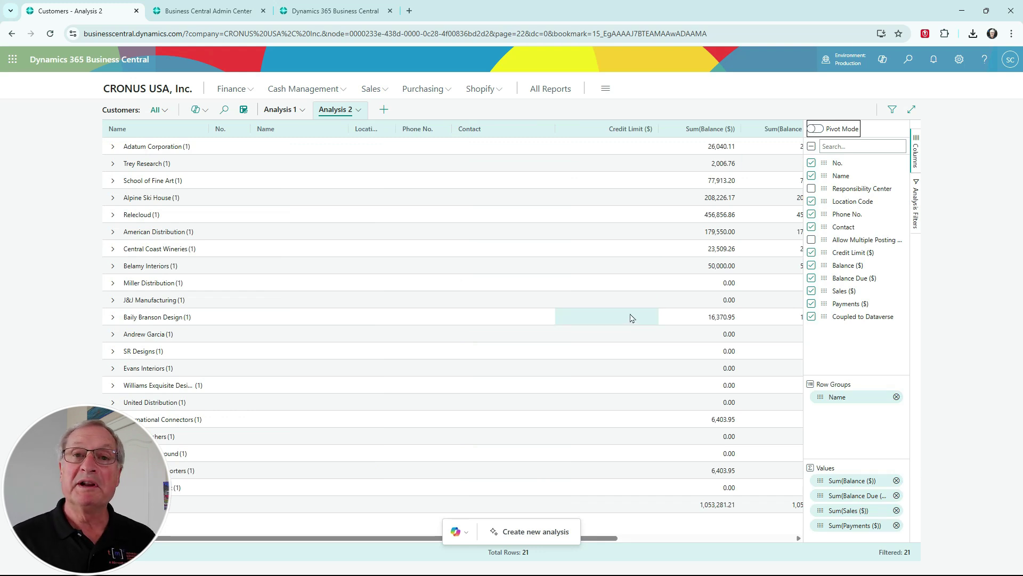
left_click(140, 164)
left_click(113, 182)
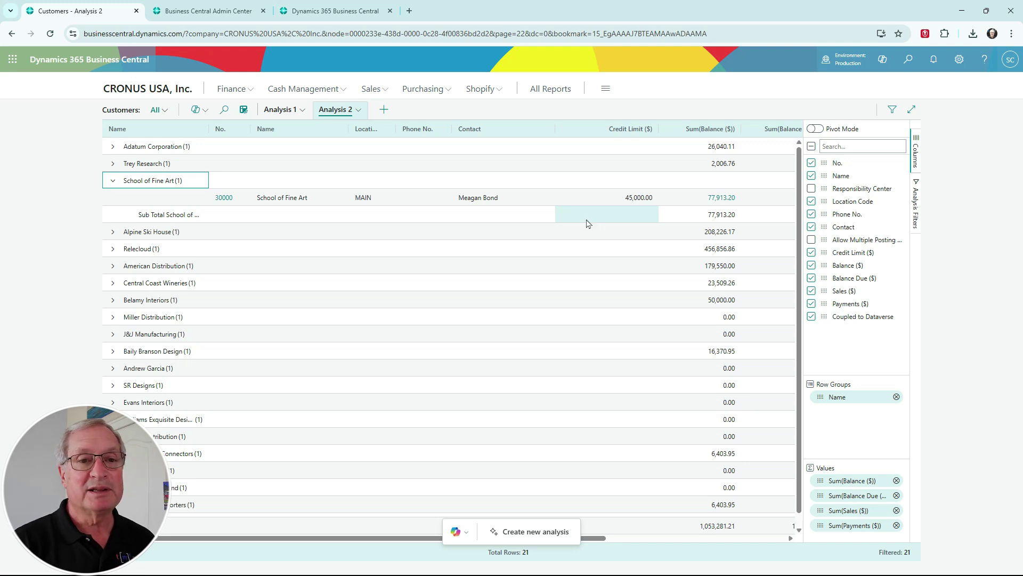
left_click(112, 232)
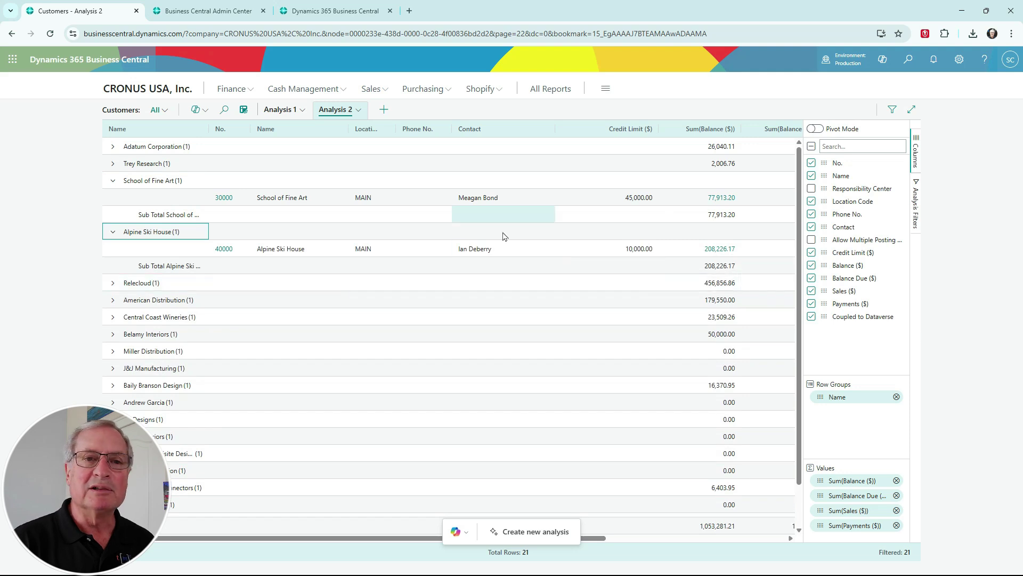
Export the non-pivot Analysis 2 of the Customers list to Excel
left_click(353, 110)
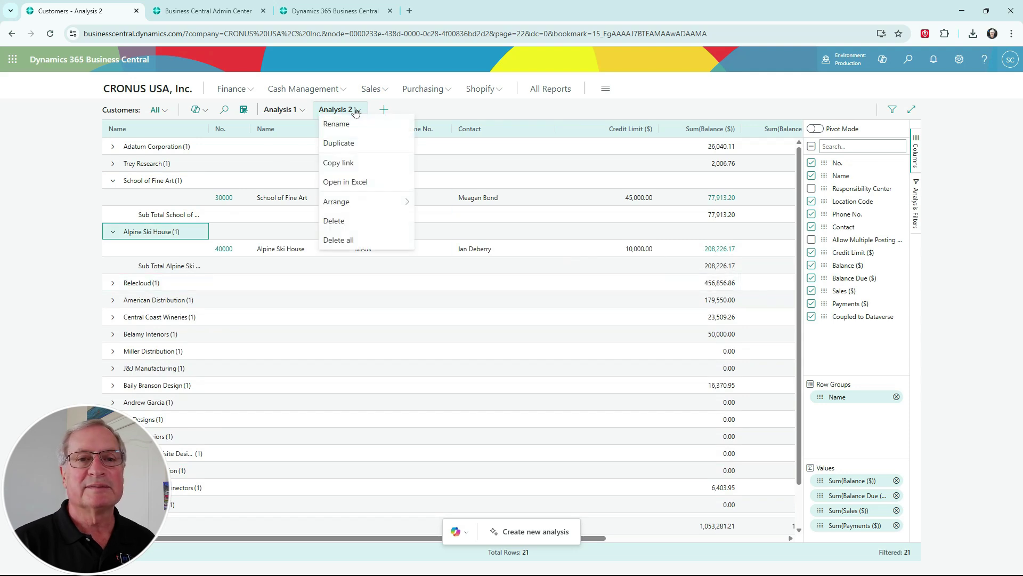
left_click(343, 181)
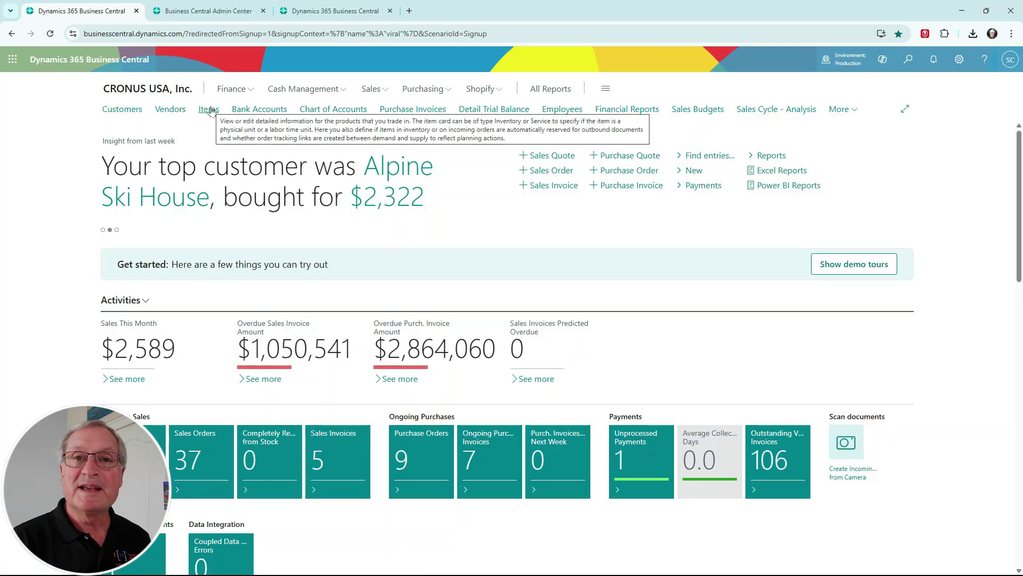
Go to the Items list and open its Analysis 1, quantity on hand by item category code, in Excel
left_click(209, 110)
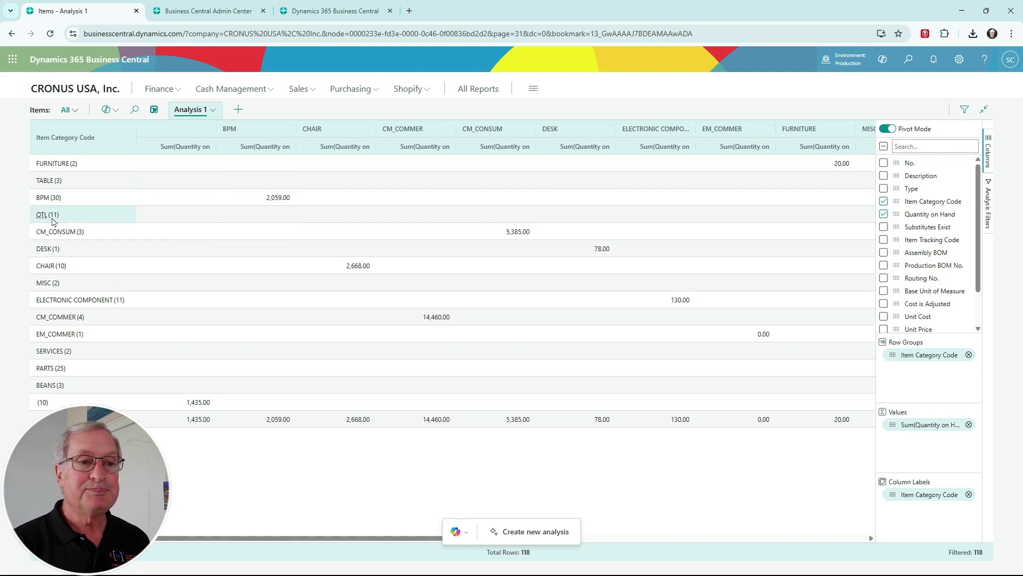
left_click(214, 109)
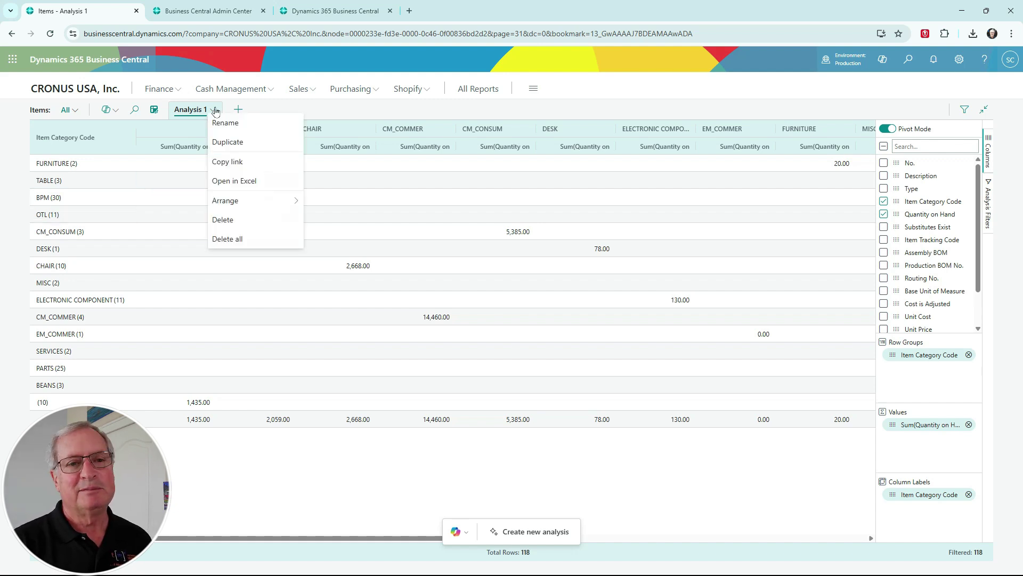
left_click(217, 181)
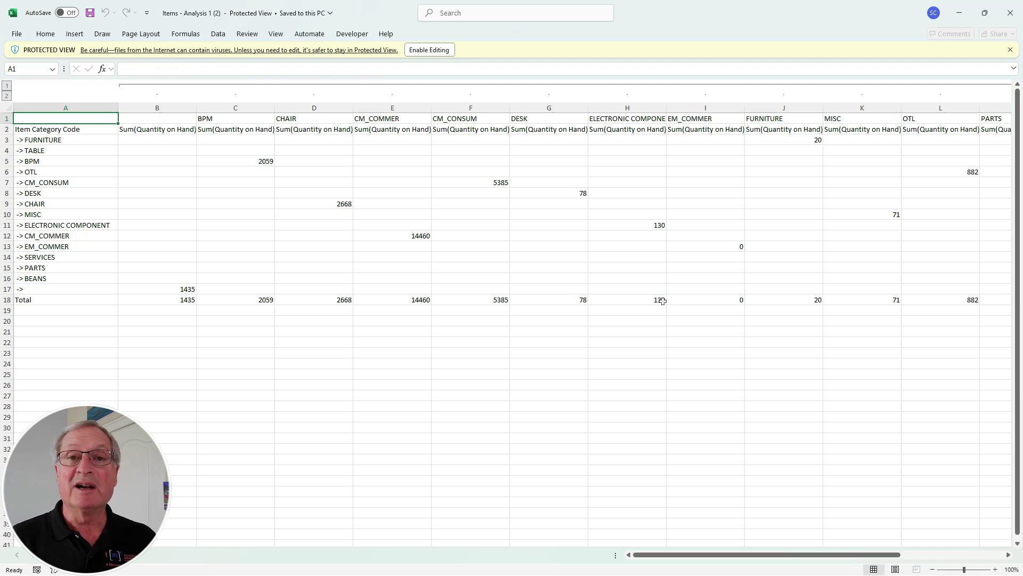
Switch back to the browser and open the lines of the WHOLESALE sales price list with Edit in Excel
key("alt+Tab")
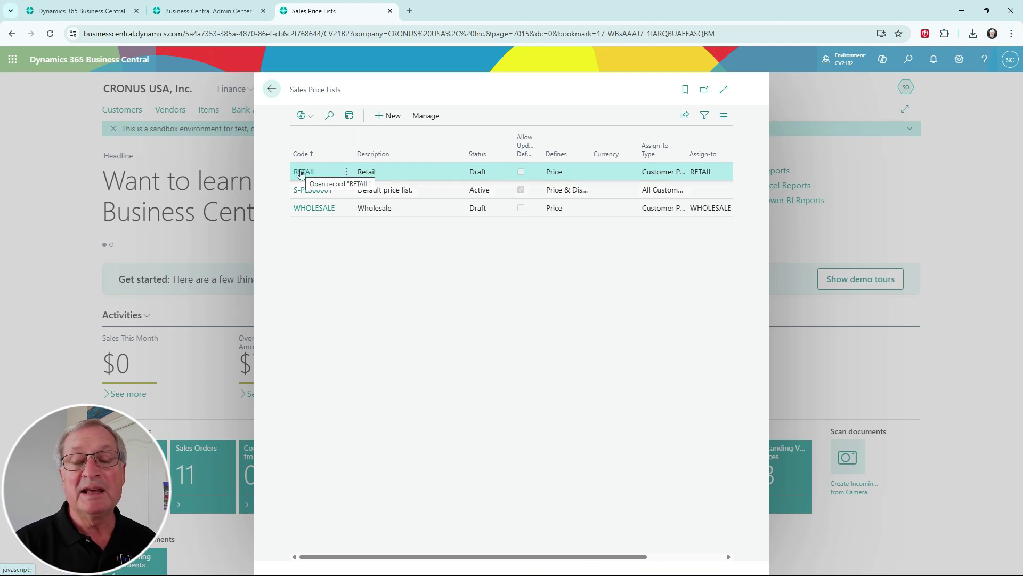
left_click(314, 212)
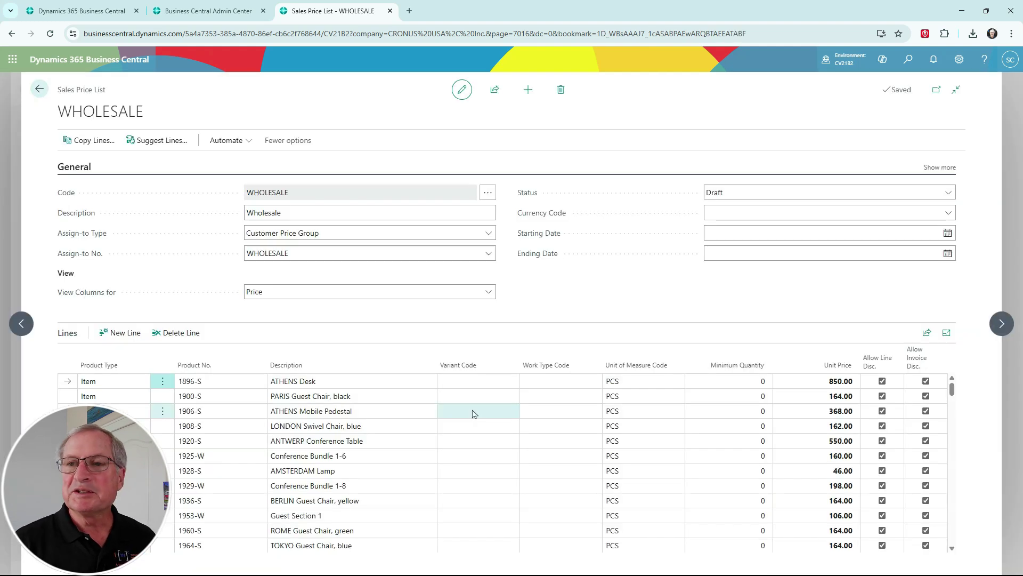
scroll(363, 474, "down", 6)
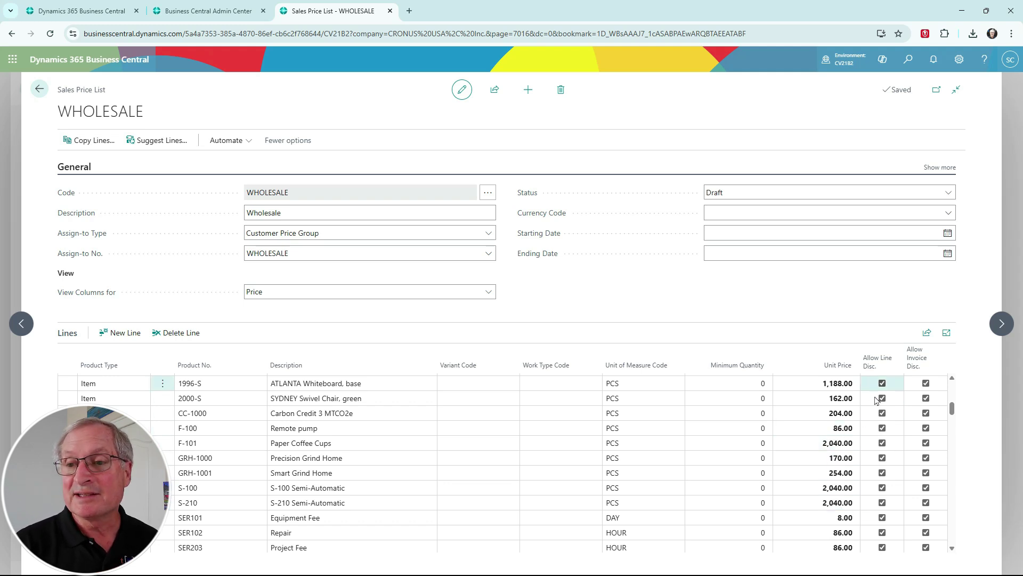
left_click(927, 333)
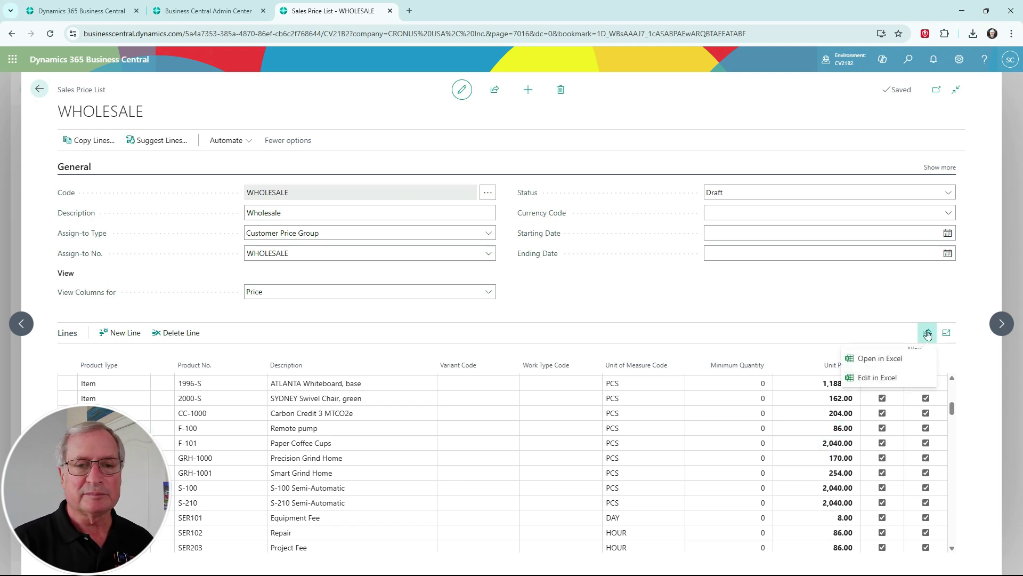
left_click(883, 384)
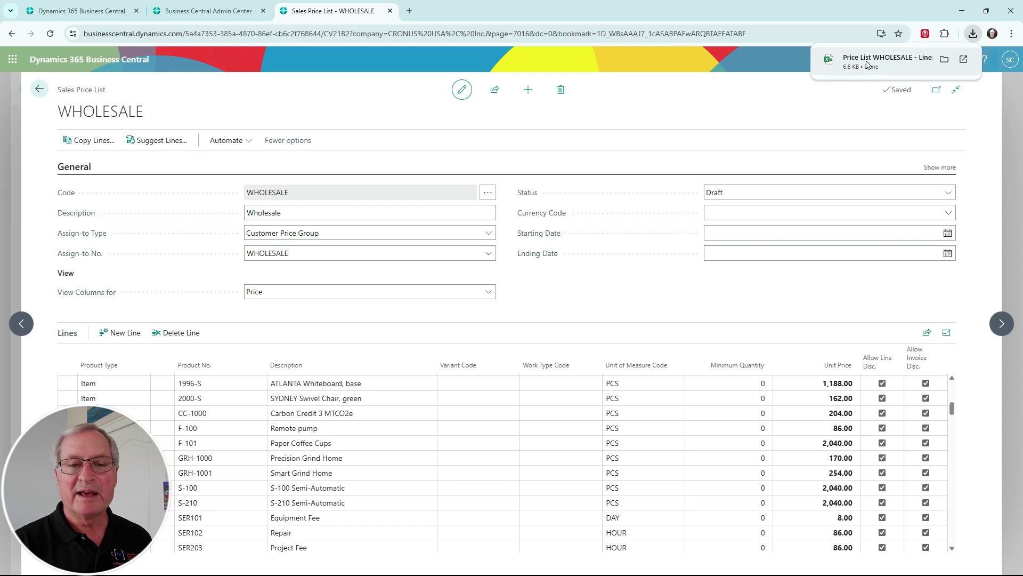
left_click(867, 64)
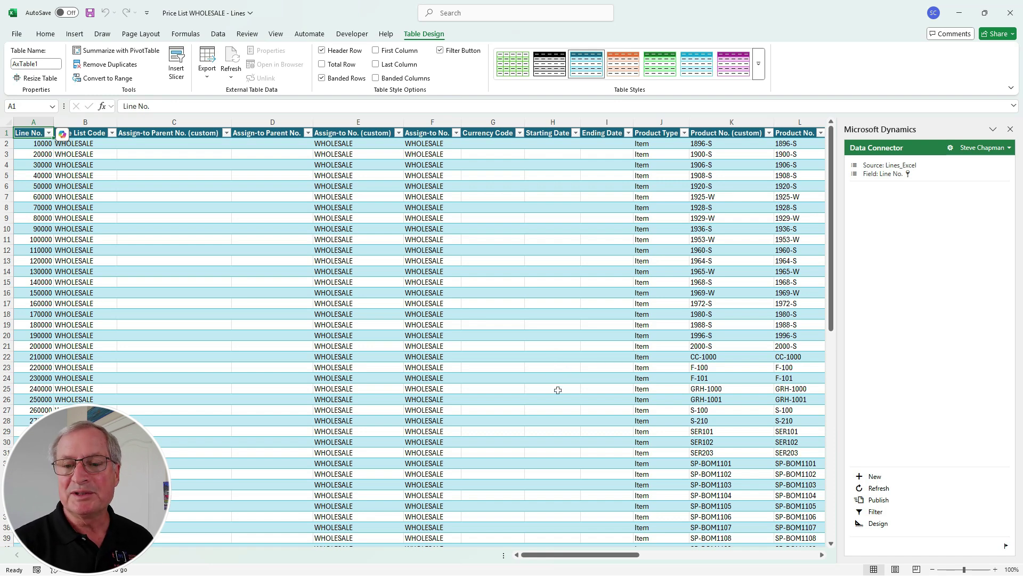
Set the Unit Price in cell U3, for the black PARIS Guest Chair, to 165 and publish the change to Business Central
left_click_drag(550, 555, 683, 557)
left_click(631, 154)
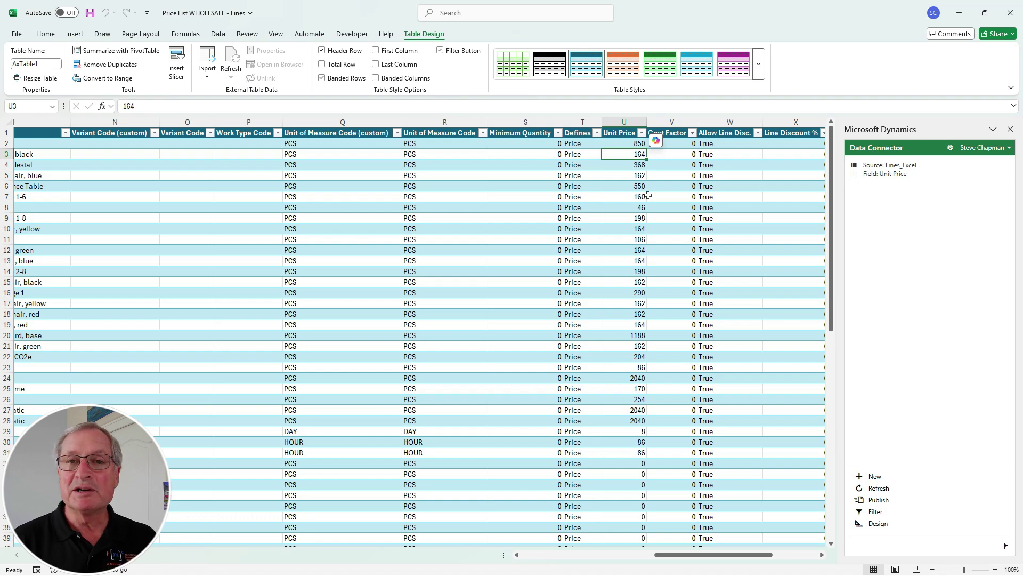
type("165")
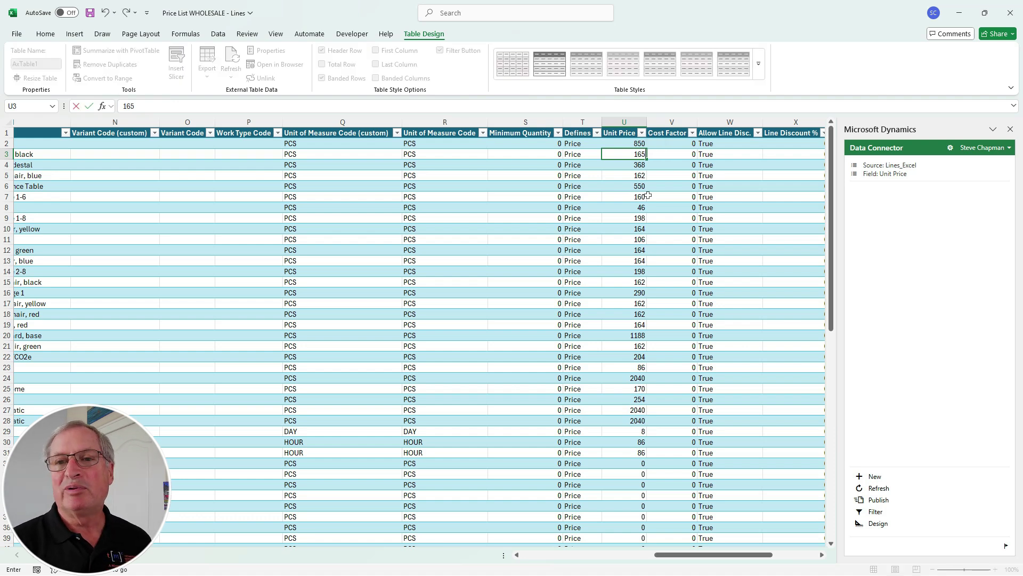
key("Return")
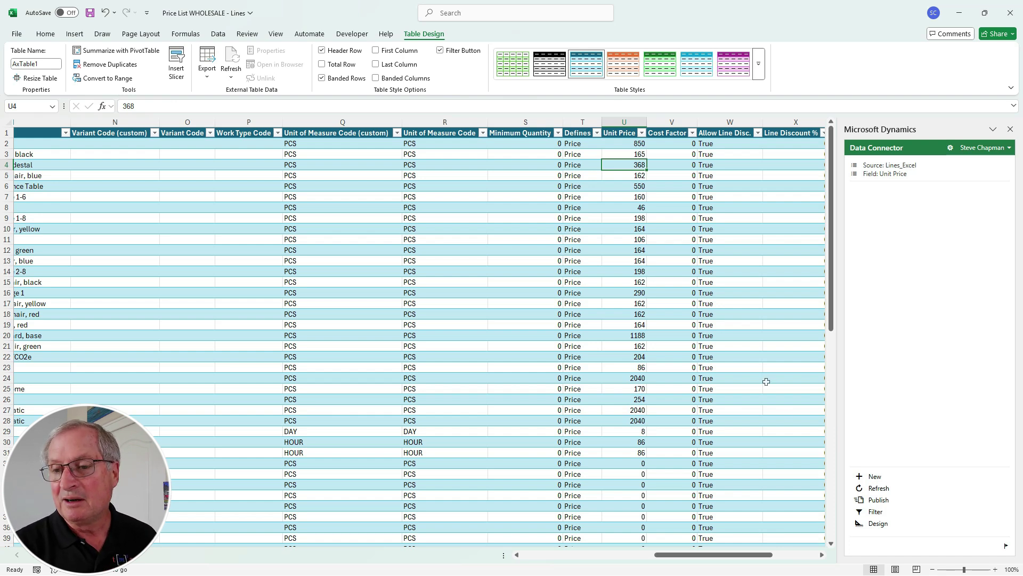
left_click(874, 500)
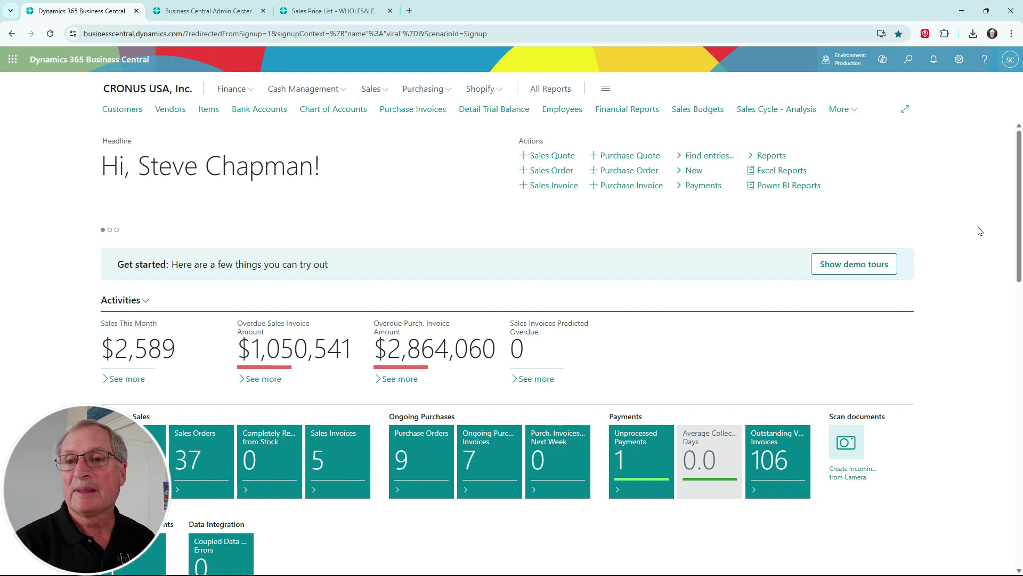
Run the Trial Balance/Previous Year (Preview) Excel report from the Business Central home page with its last used options and filters
left_click(765, 173)
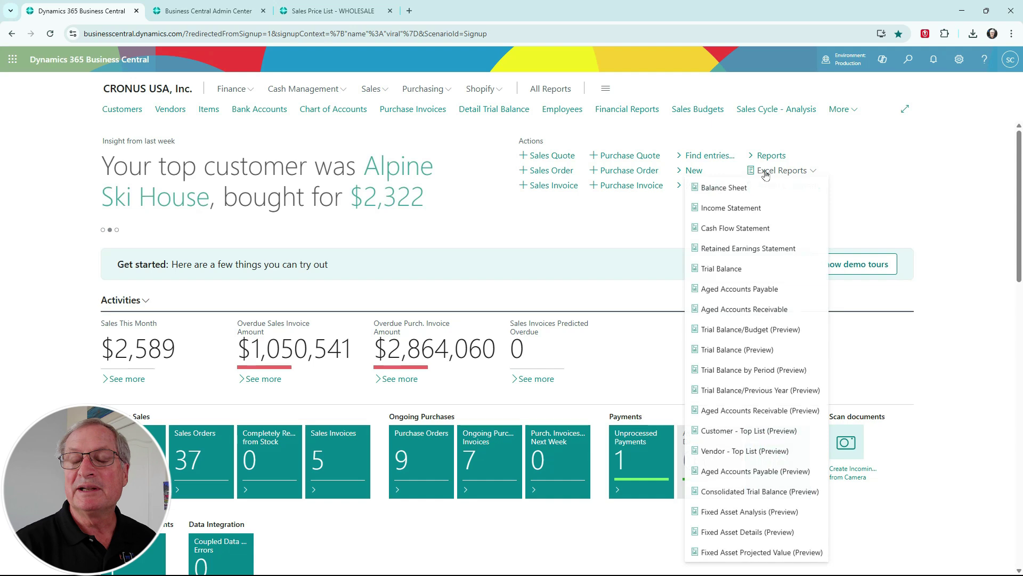
left_click(745, 390)
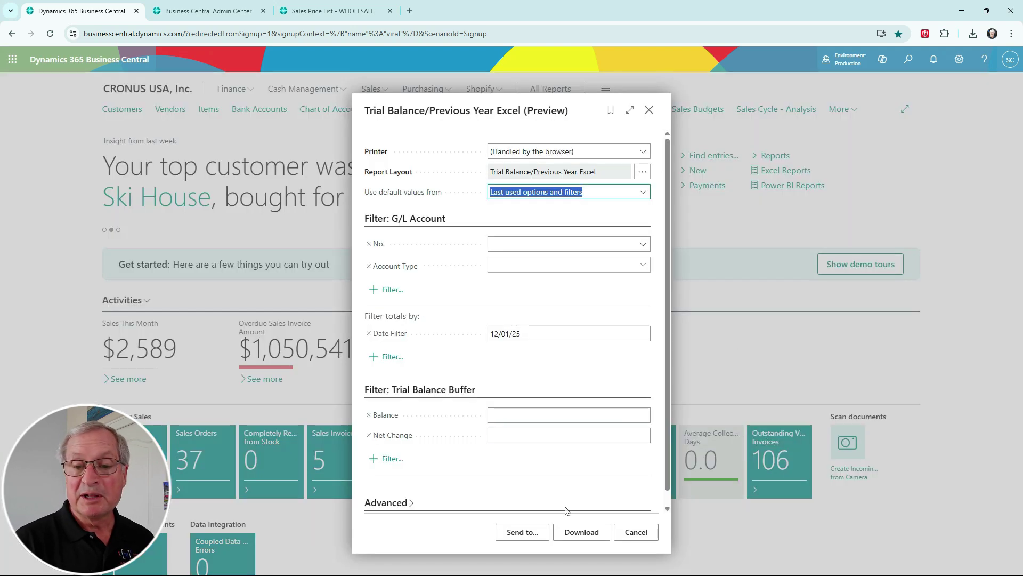
left_click(582, 533)
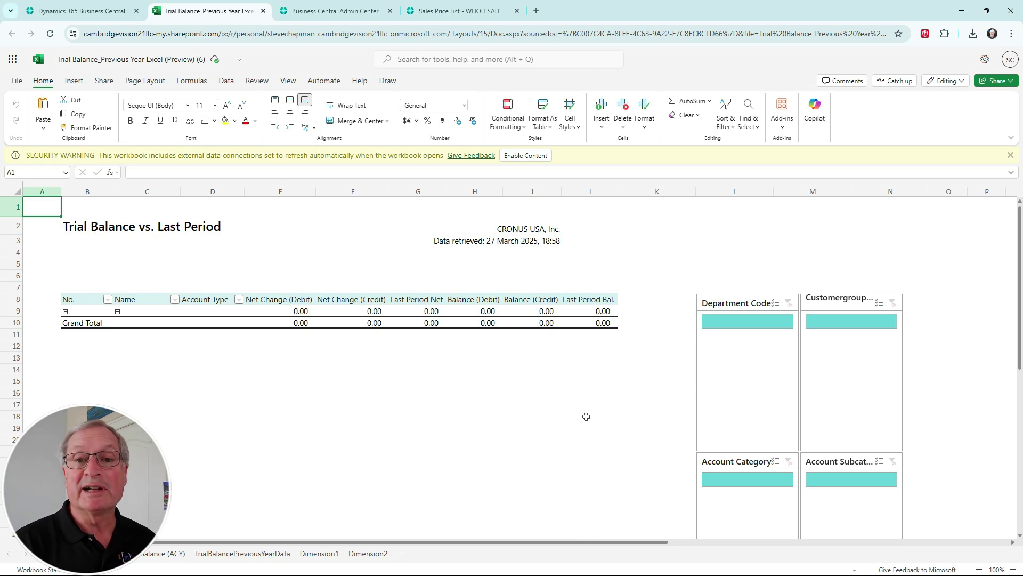
Enable the trial balance workbook's external content and refresh all of its data connections and PivotTables
left_click(524, 155)
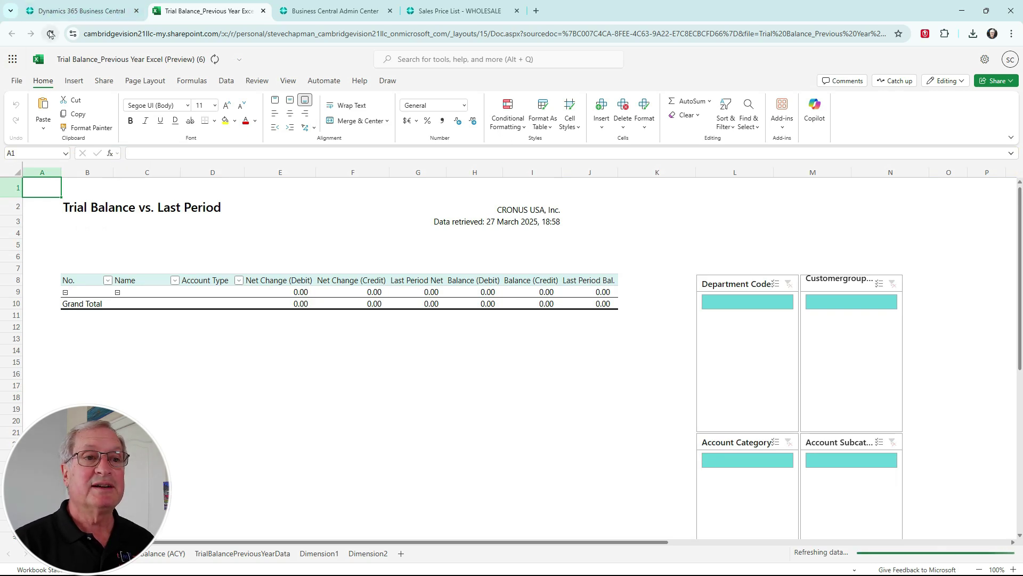
left_click(50, 35)
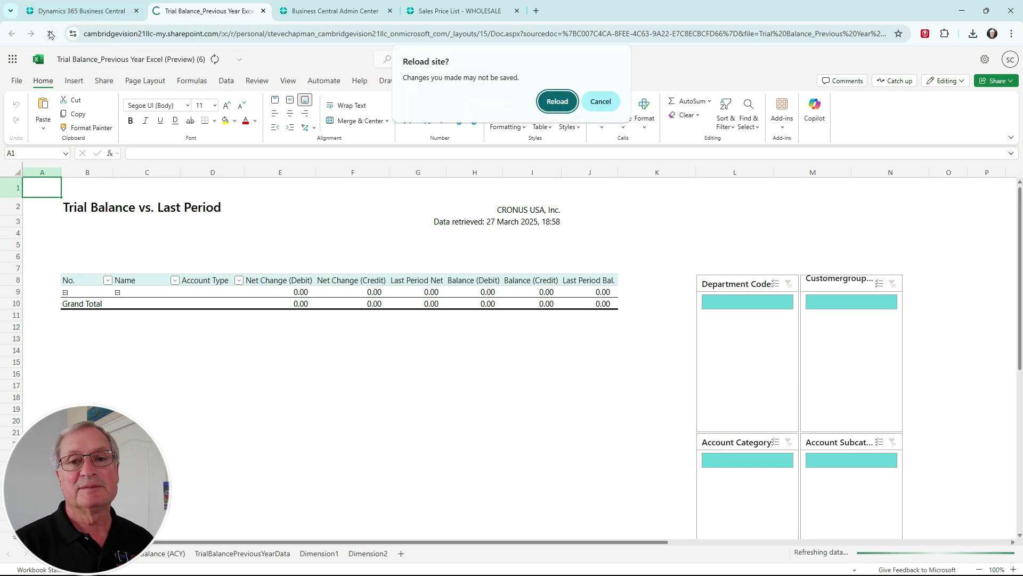
left_click(598, 101)
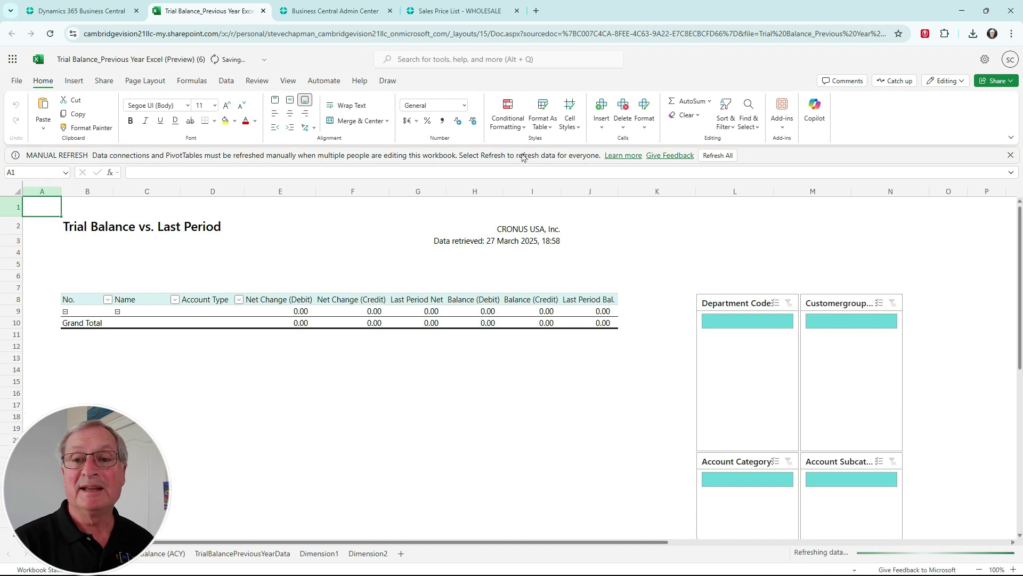
left_click(718, 155)
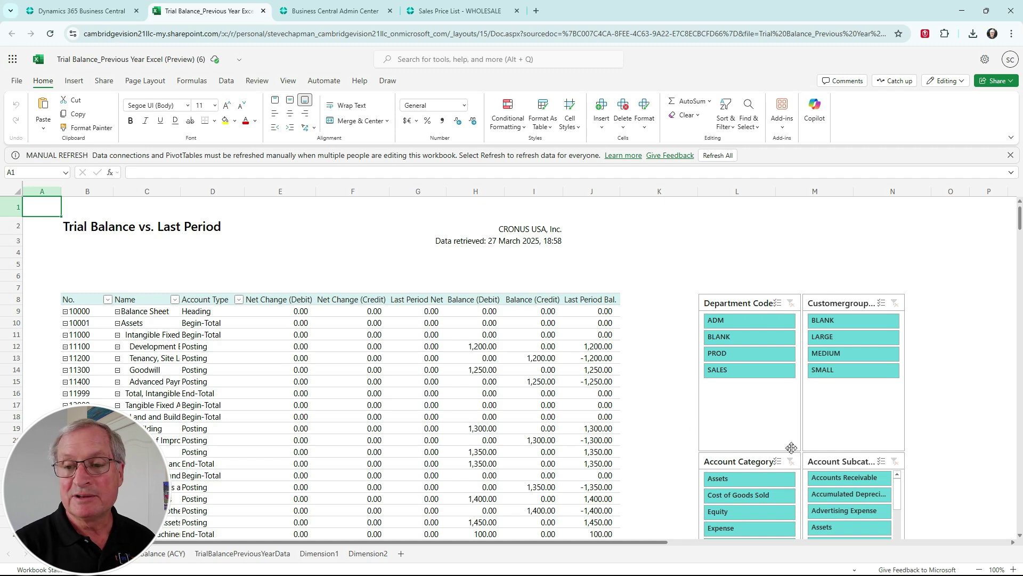
Filter the trial balance to the Assets account category and the Inventory account subcategory
scroll(958, 465, "down", 2)
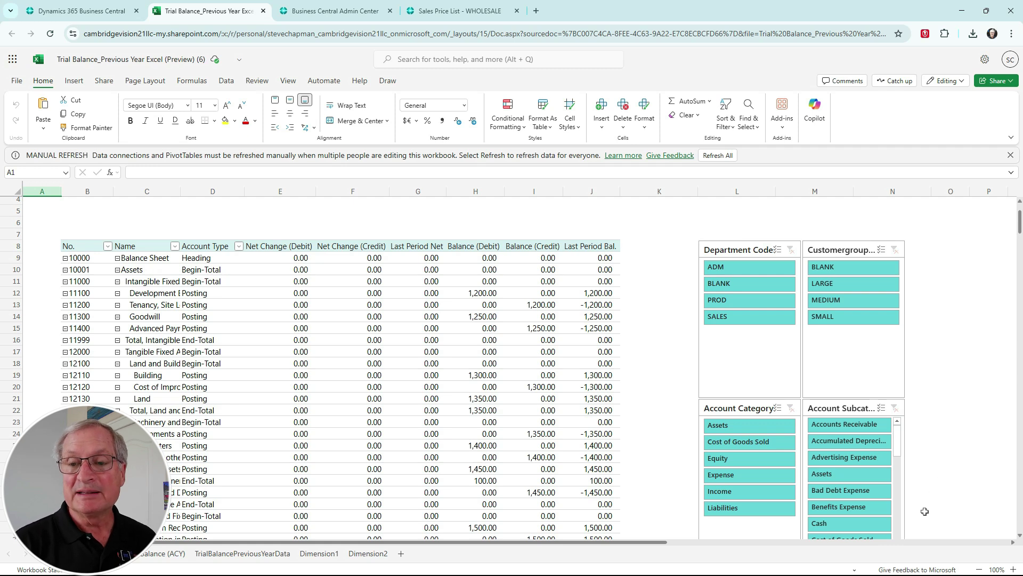
left_click(775, 491)
left_click(744, 428)
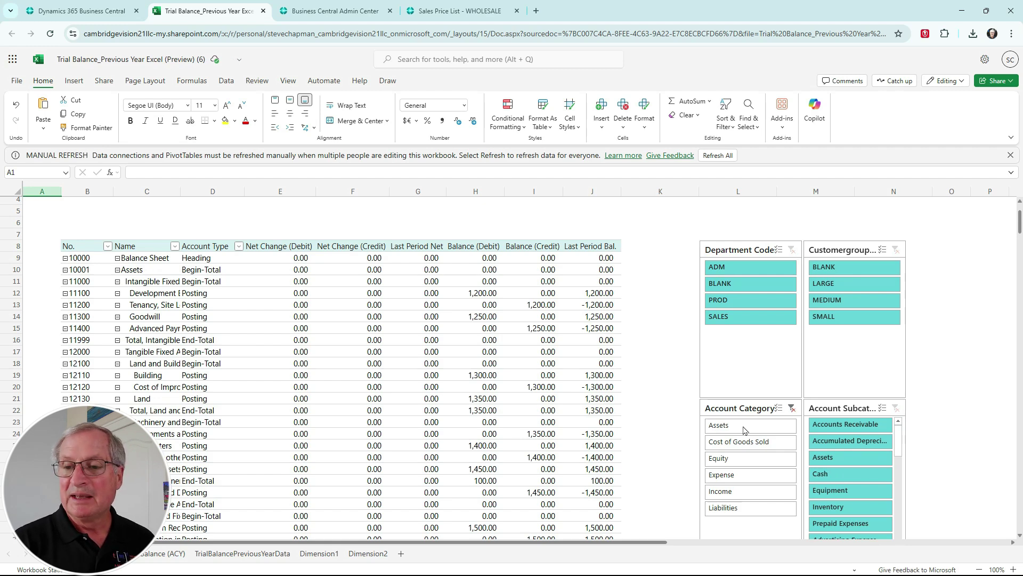
left_click(835, 511)
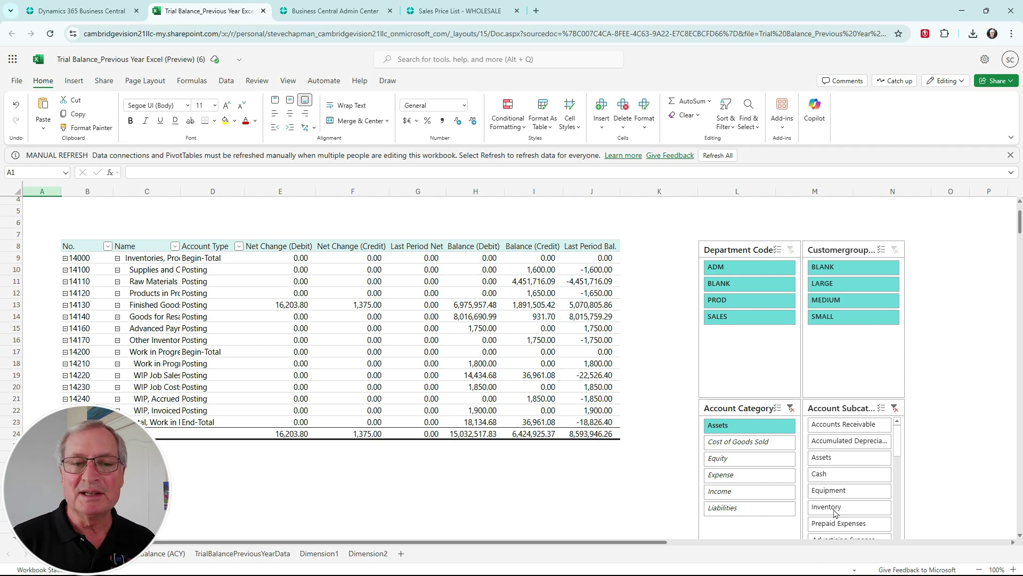
Drill into the Balance (Credit) value of the Finished Goods account in the trial balance
double_click(535, 305)
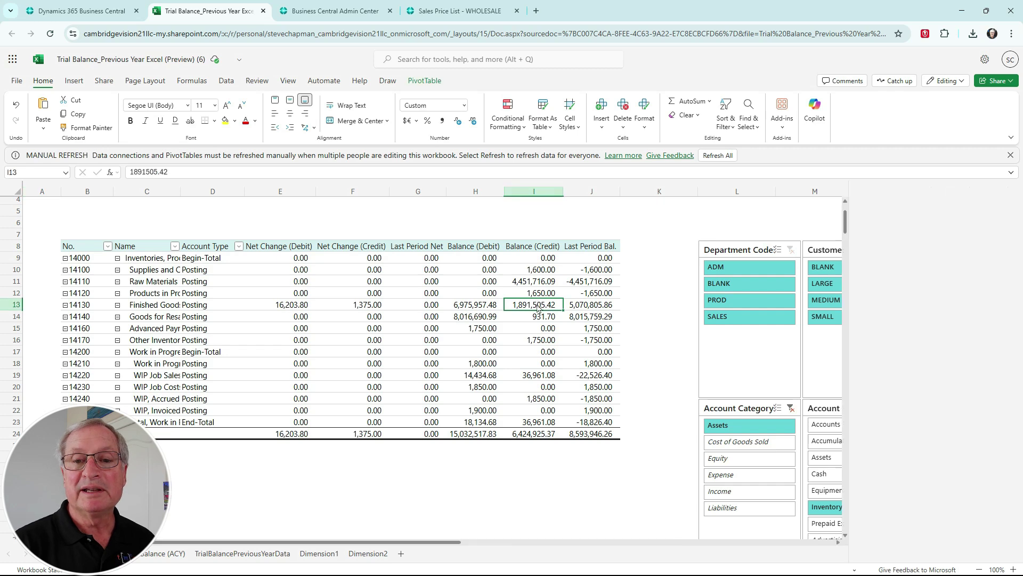